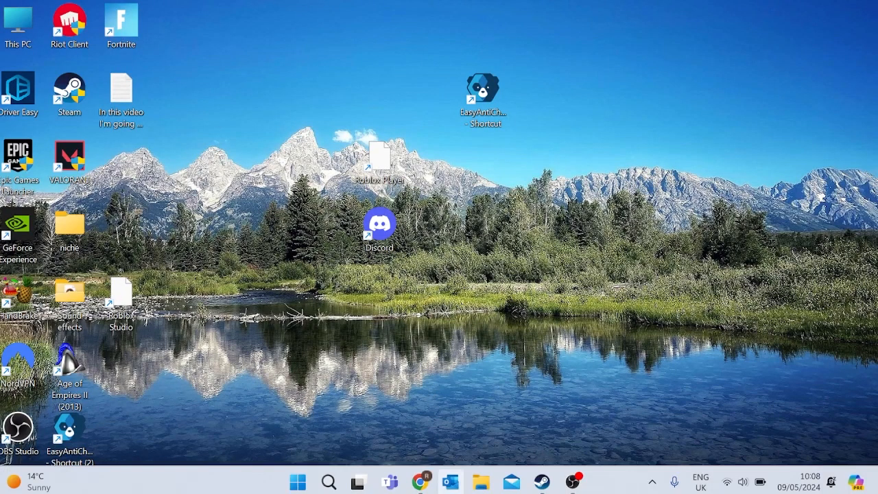
Switch to Chrome and clear the browsing history, cookies and other site data, and cached images and files for all time
click(425, 484)
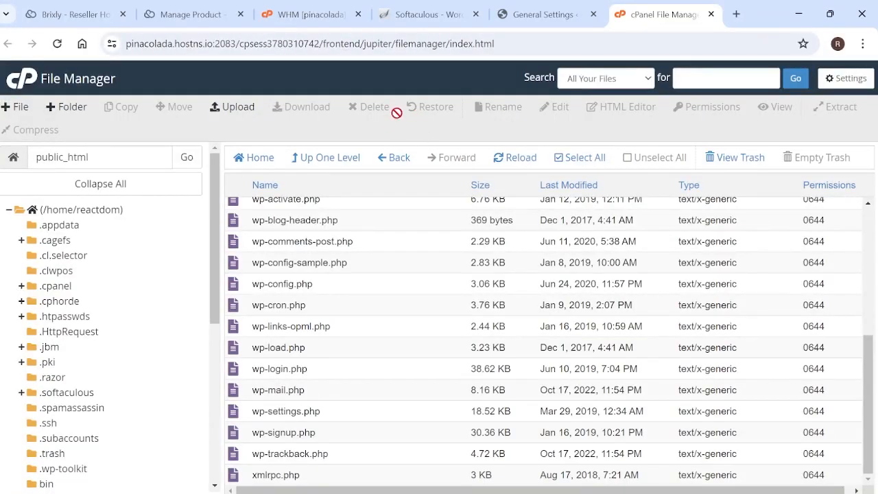
click(866, 46)
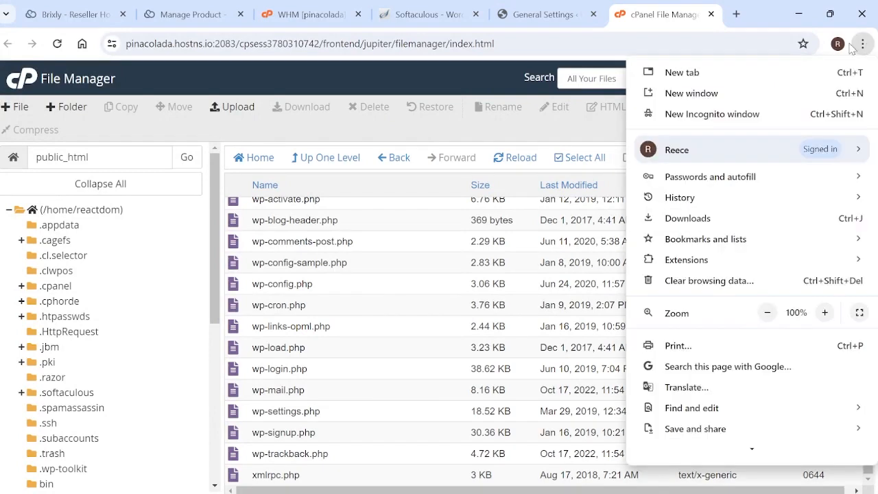
key(Escape)
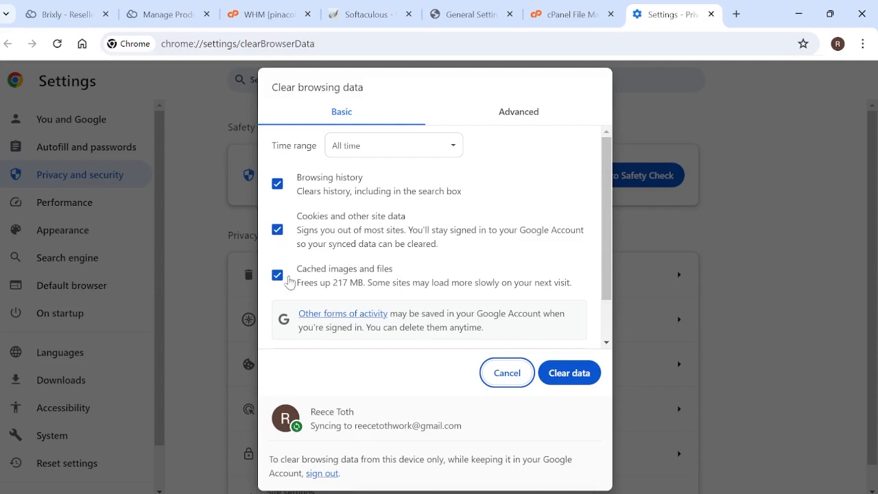
click(588, 384)
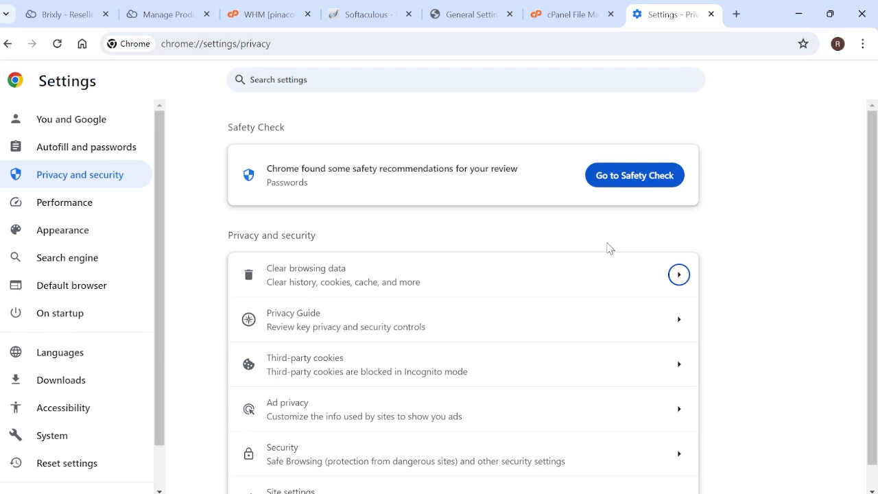
Return to cPanel and open the public_html folder in File Manager
key(ctrl+shift+Tab)
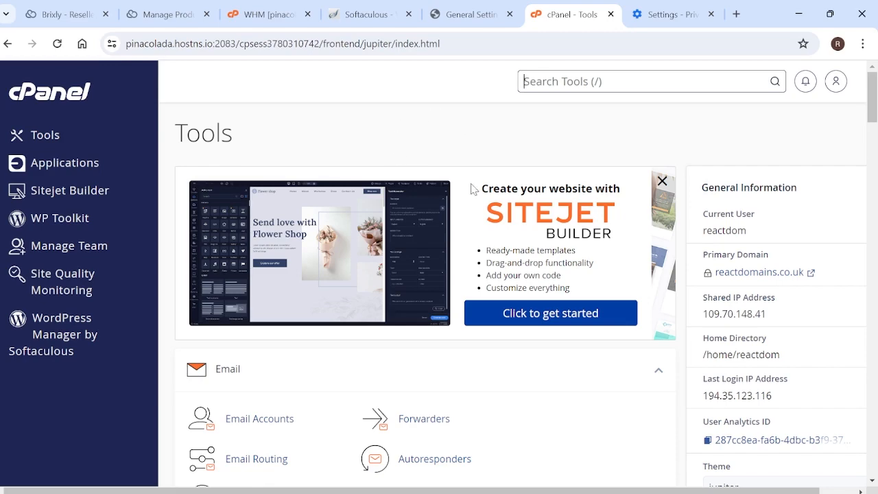
scroll(312, 242, down, 9)
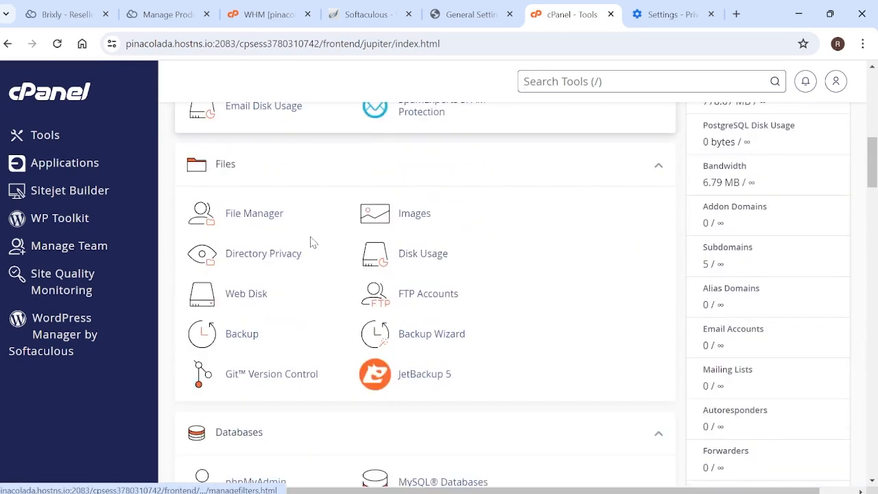
click(254, 213)
scroll(350, 265, down, 8)
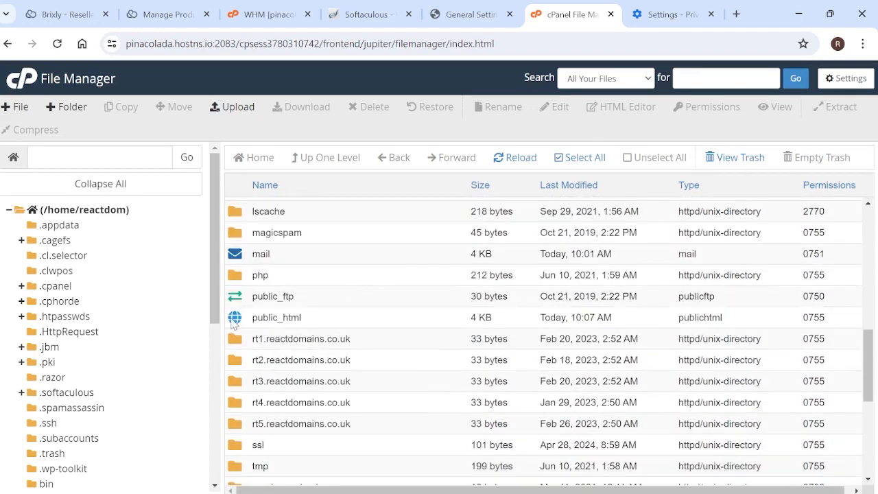
double_click(237, 322)
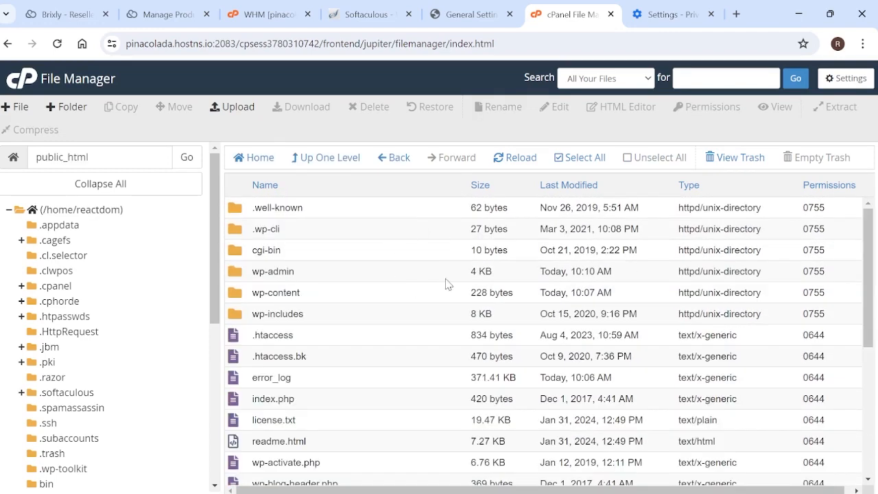
Open the plugins folder inside wp-content
scroll(408, 250, down, 2)
scroll(408, 254, down, 2)
scroll(408, 281, up, 5)
double_click(236, 297)
click(237, 295)
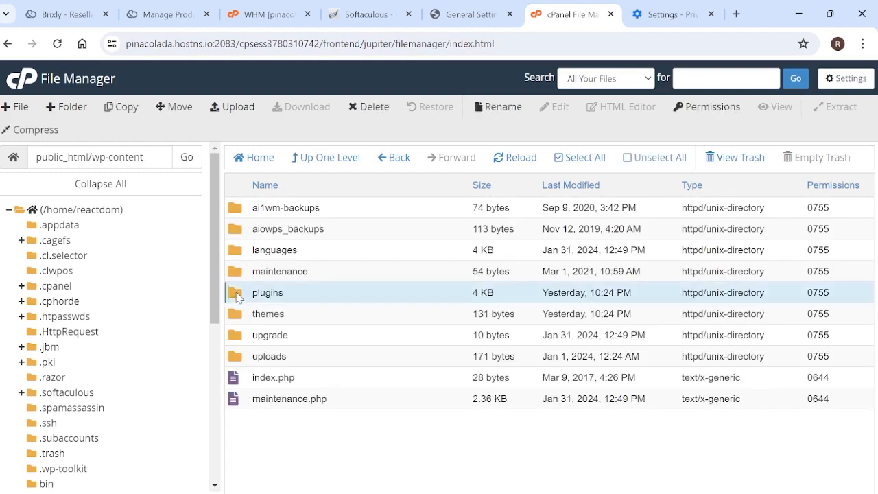
double_click(237, 295)
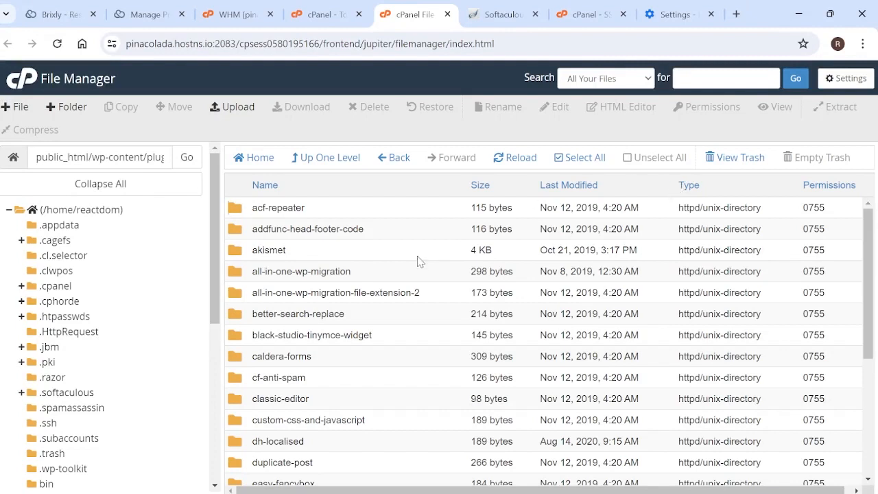
Rename the acf-repeater plugin folder as acf-repeater7
click(300, 209)
click(302, 208)
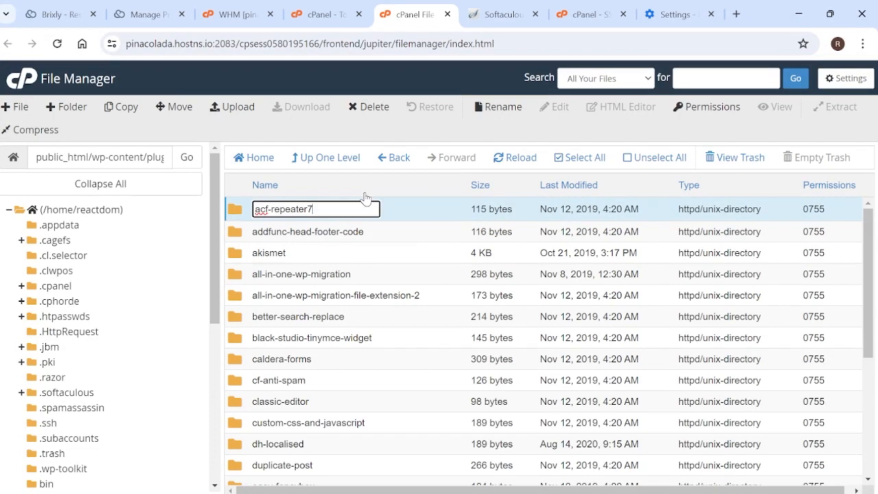
key(Return)
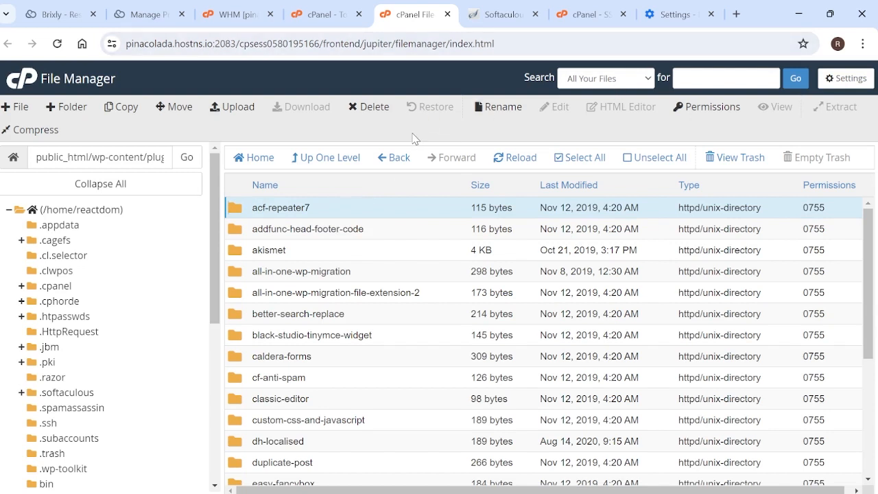
Rename the addfunc-head-footer-code plugin folder as addfunc-head-footer-code7
click(340, 228)
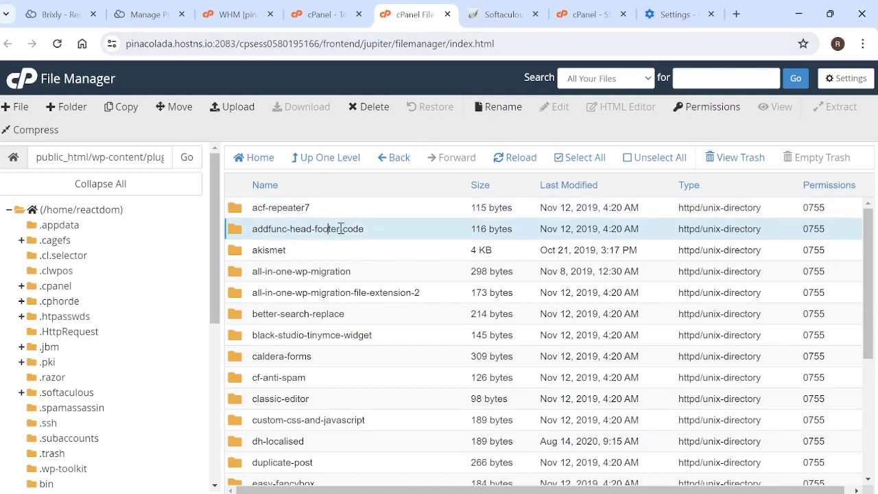
click(341, 228)
text(7)
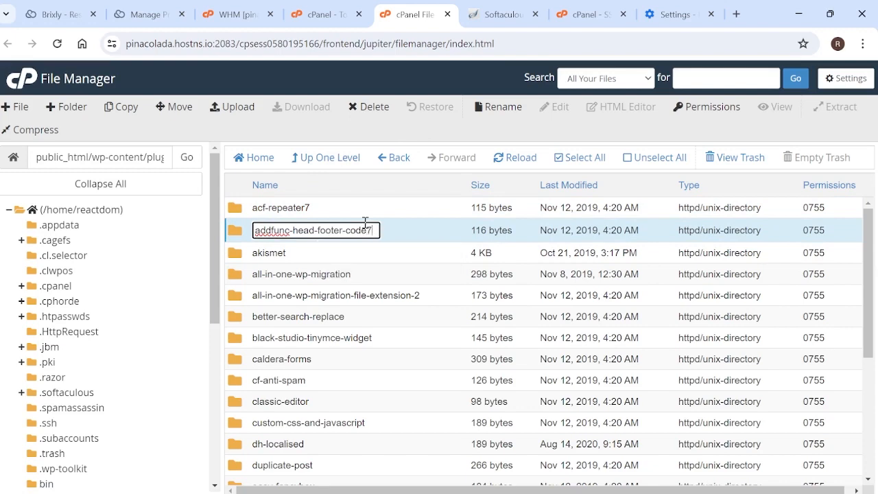
key(Return)
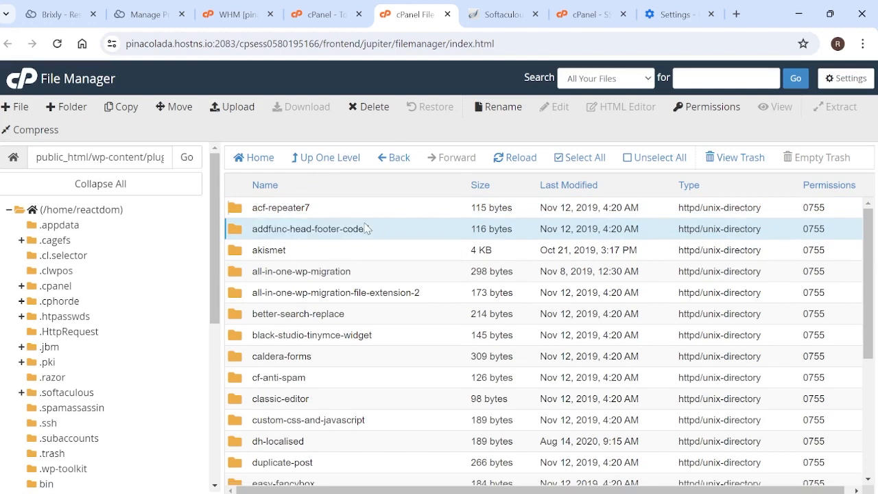
Try to remove the trailing 7 from the acf-repeater7 plugin folder name
scroll(367, 229, down, 3)
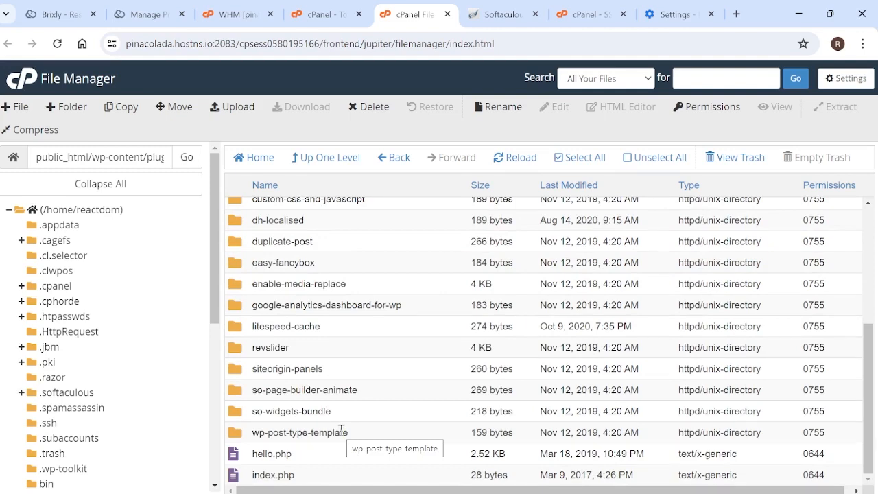
scroll(338, 405, up, 5)
click(308, 208)
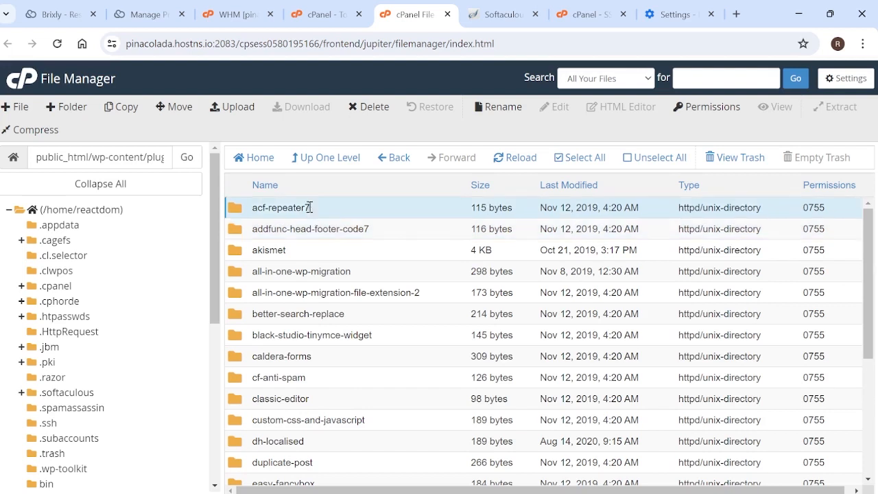
click(311, 207)
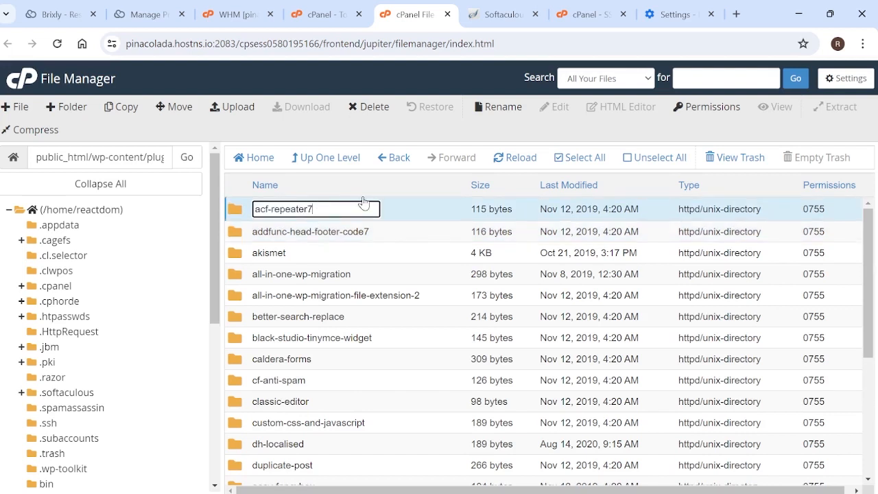
key(BackSpace)
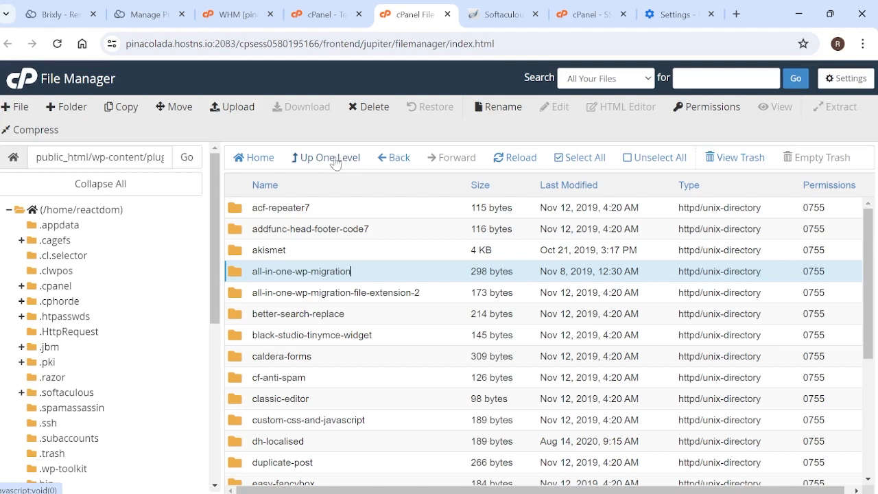
Go back up to wp-content and open the buildpress folder inside themes
click(331, 160)
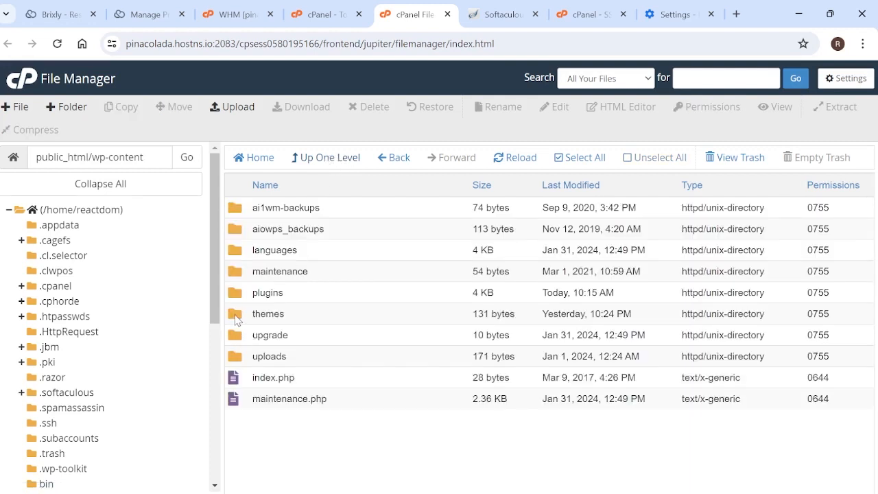
double_click(237, 316)
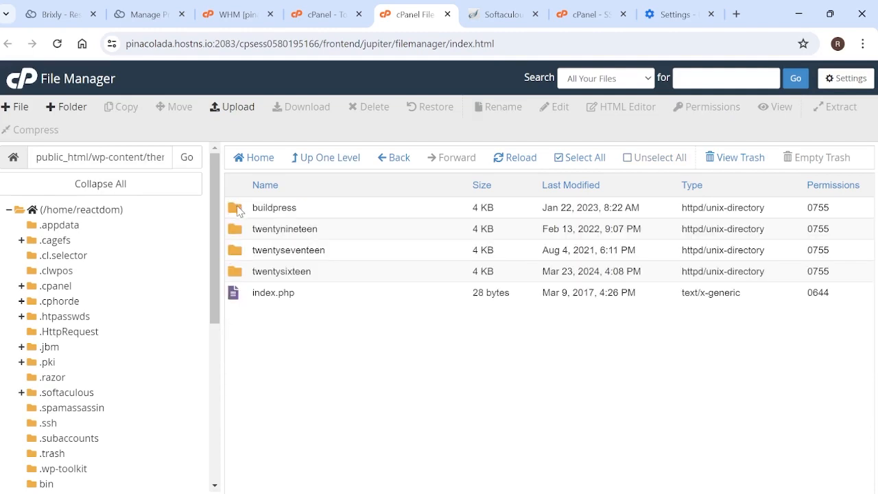
double_click(237, 211)
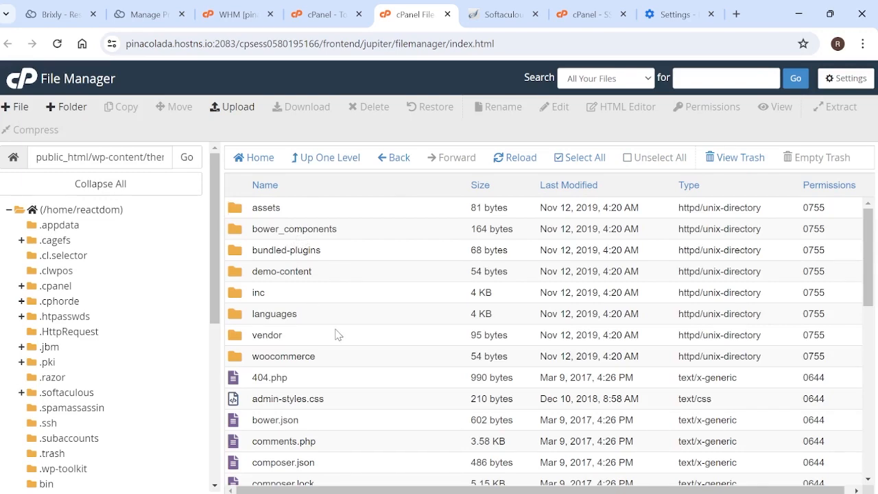
Open the buildpress theme's functions.php file for editing
scroll(337, 334, down, 3)
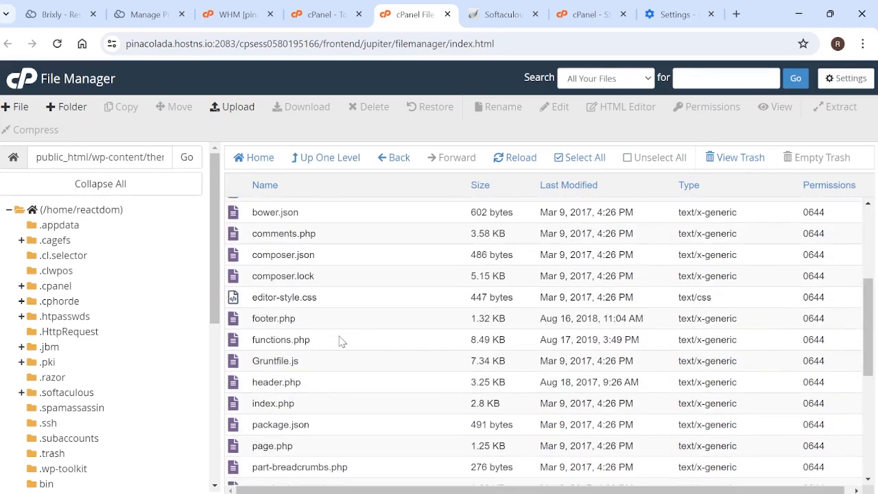
click(310, 341)
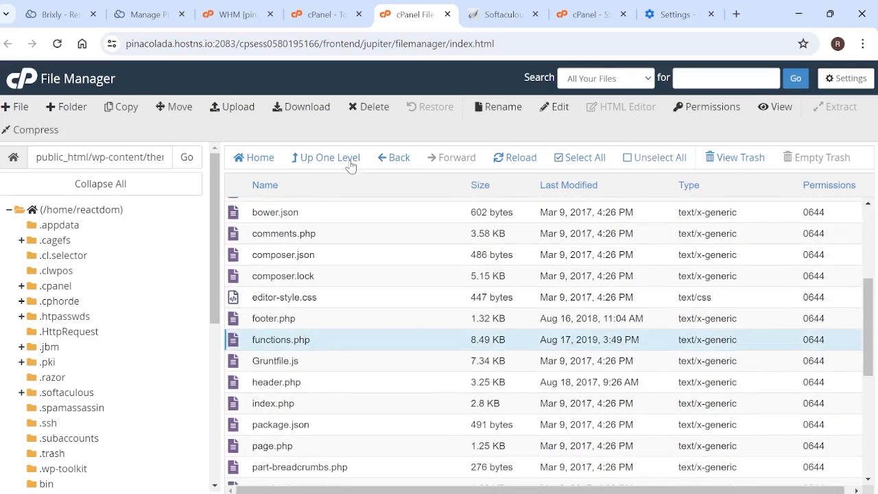
click(245, 340)
click(229, 346)
click(554, 106)
scroll(293, 261, down, 20)
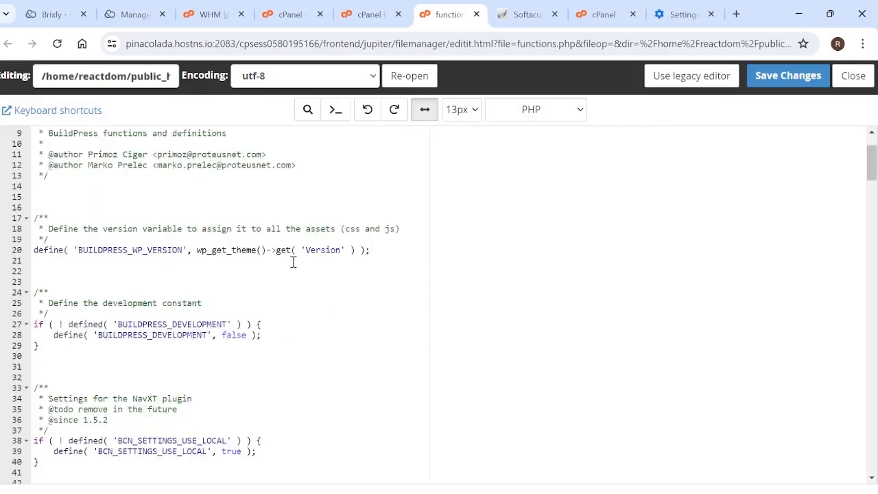
key(ctrl+End)
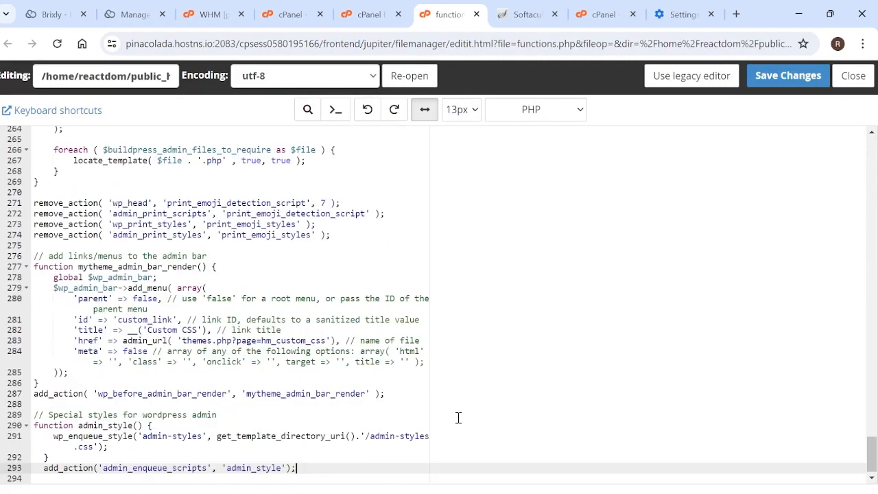
key(Return)
key(Return)
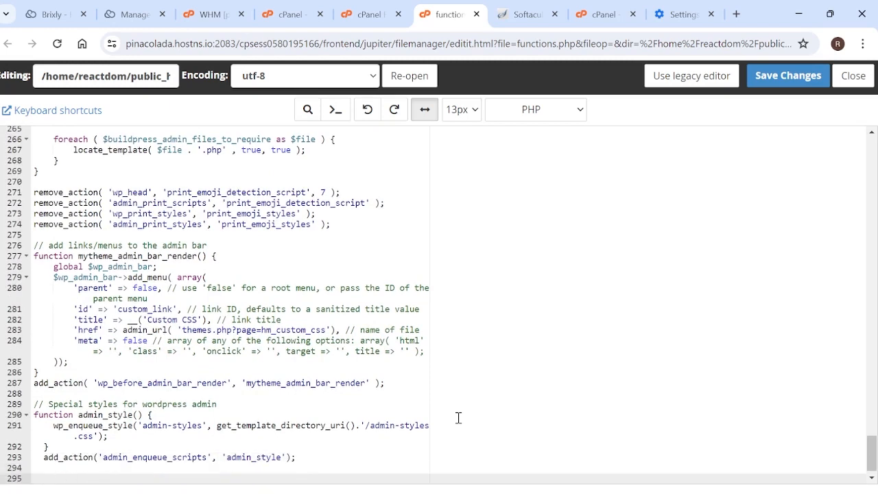
text(update_option('siteurl', 'http://reactdomains.com'); update_option('home', 'http://reactdomains.com');)
Check the siteurl and home addresses in the added update_option lines and save functions.php
drag(288, 469, 34, 457)
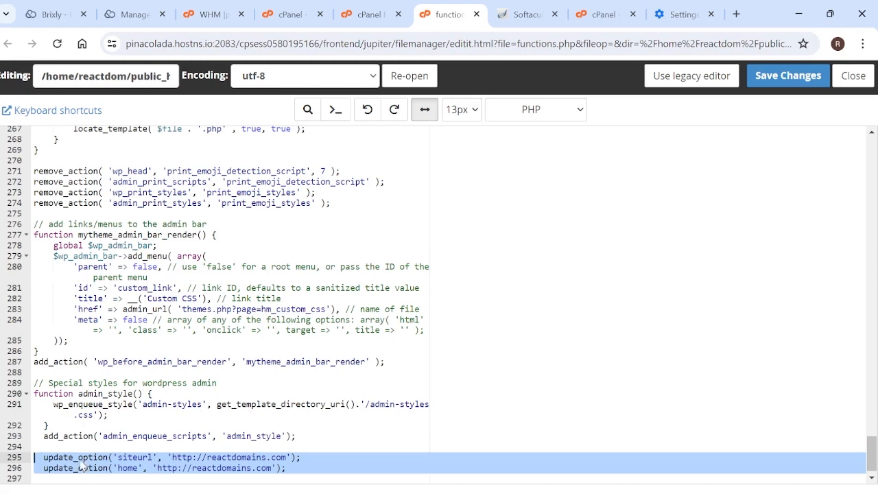
click(176, 459)
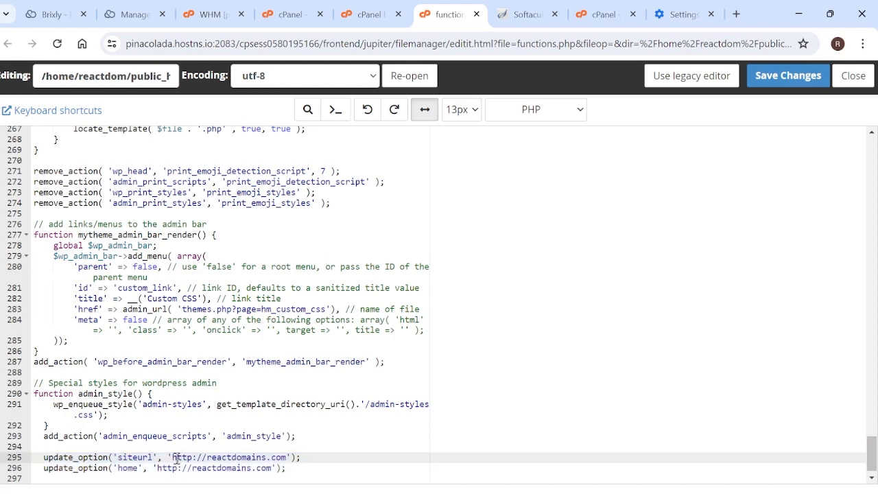
drag(176, 457, 287, 457)
scroll(203, 439, down, 1)
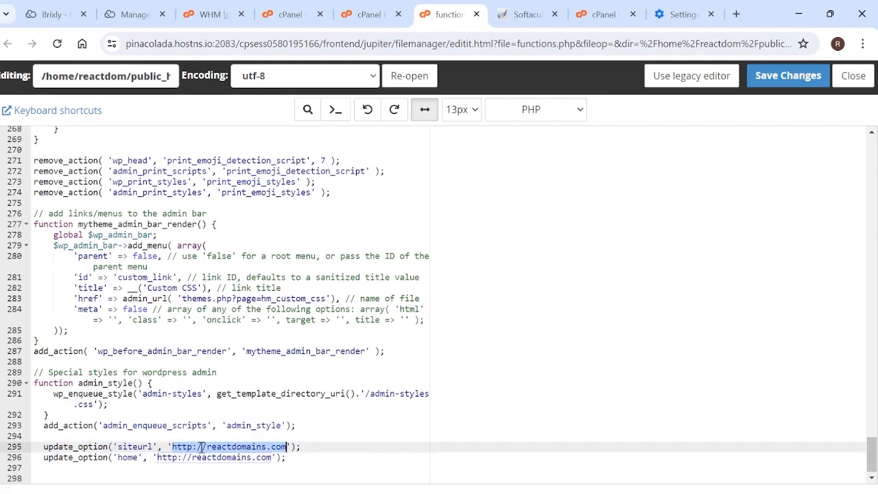
drag(157, 457, 274, 457)
click(322, 404)
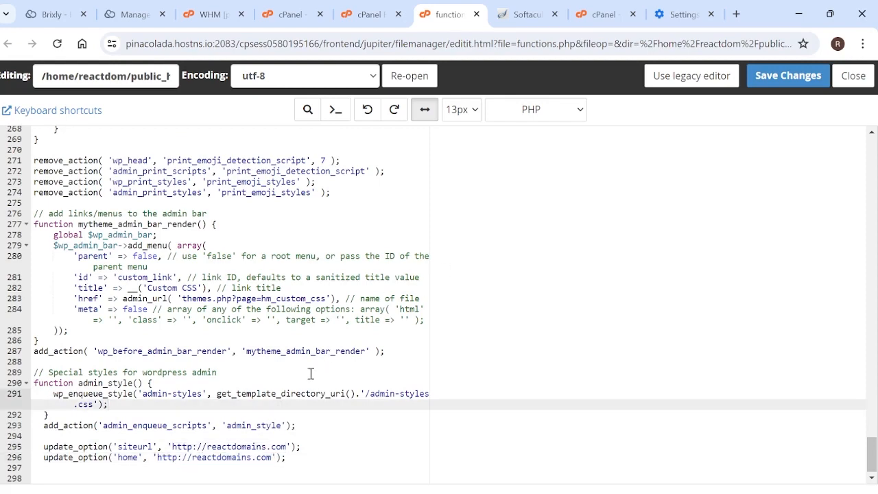
click(805, 77)
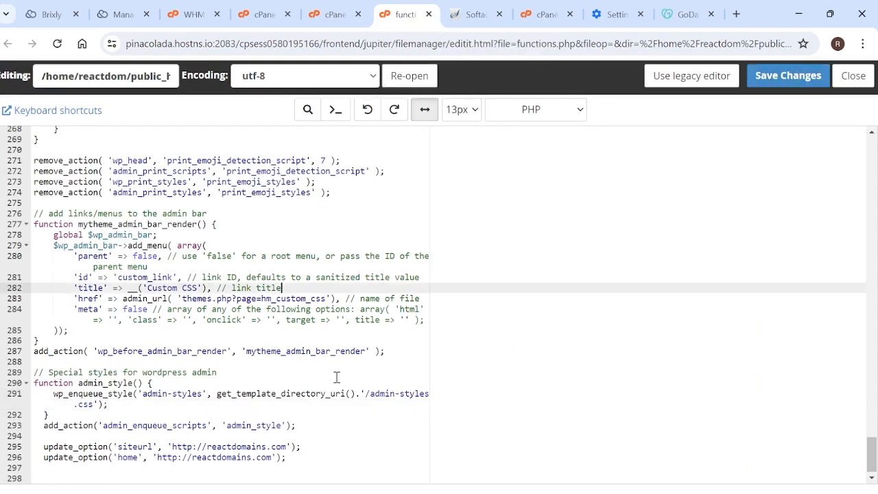
Delete the two update_option lines from functions.php, save the file and close its editor
drag(325, 458, 19, 448)
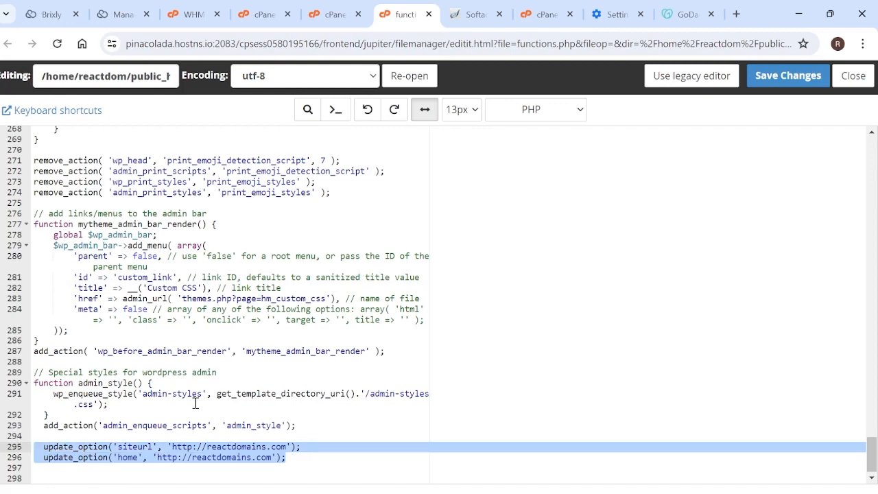
key(BackSpace)
key(ctrl+s)
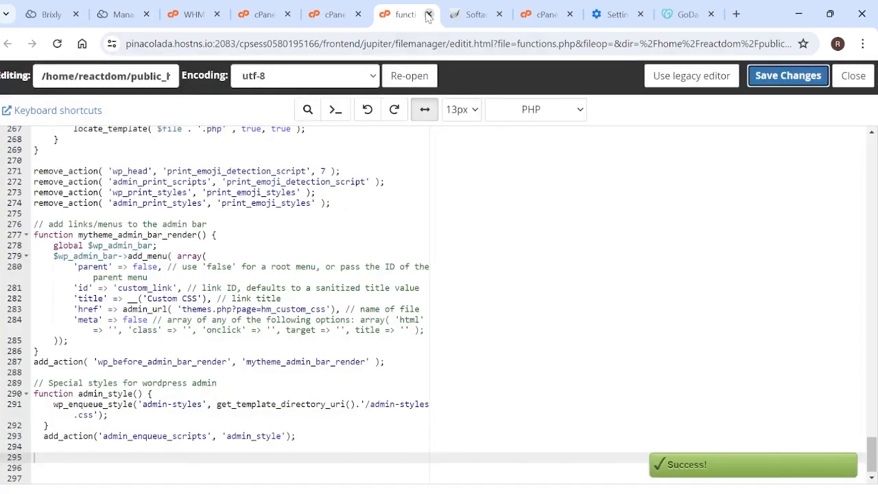
click(428, 14)
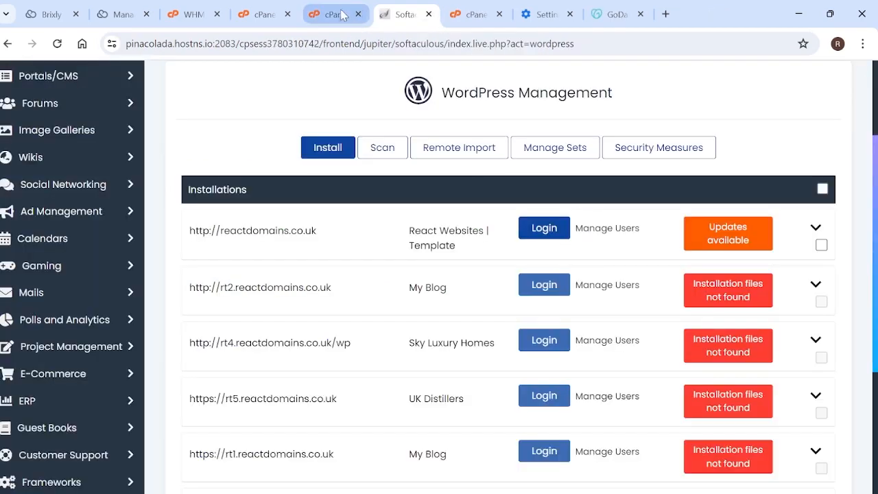
Return to the file manager, go up to public_html and open wp-config.php for editing
click(367, 14)
click(341, 160)
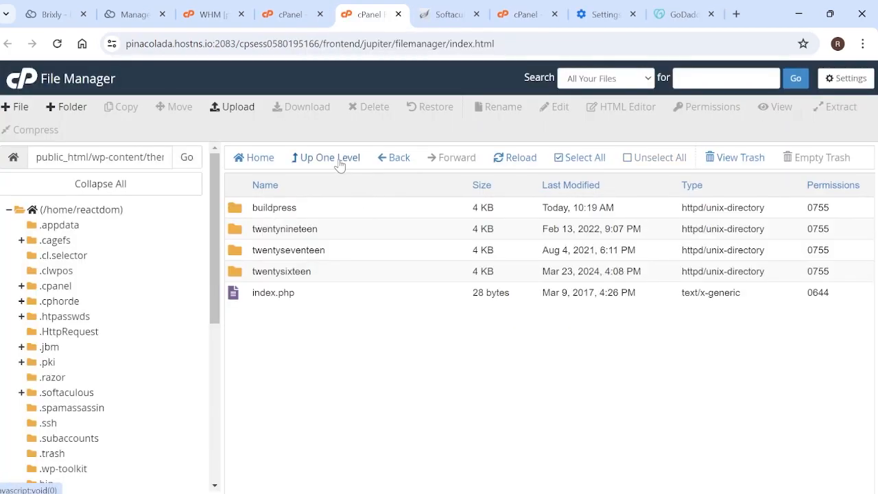
click(339, 160)
click(339, 160)
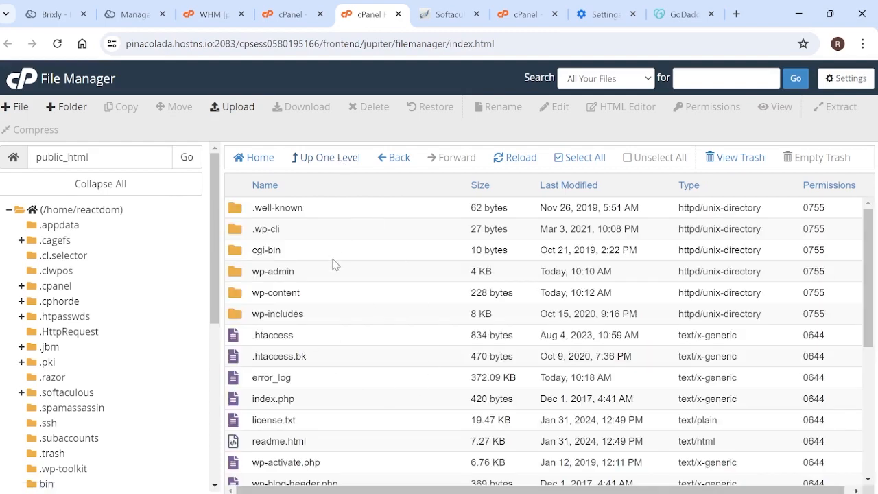
scroll(334, 261, down, 5)
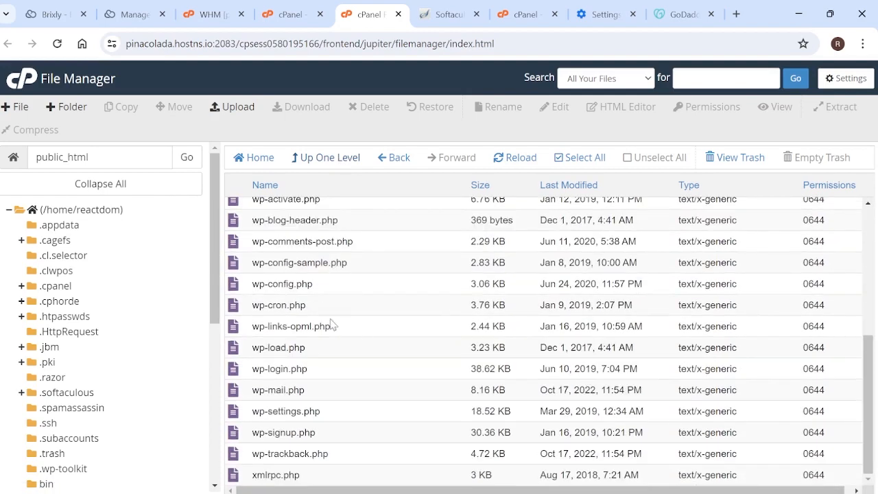
click(274, 283)
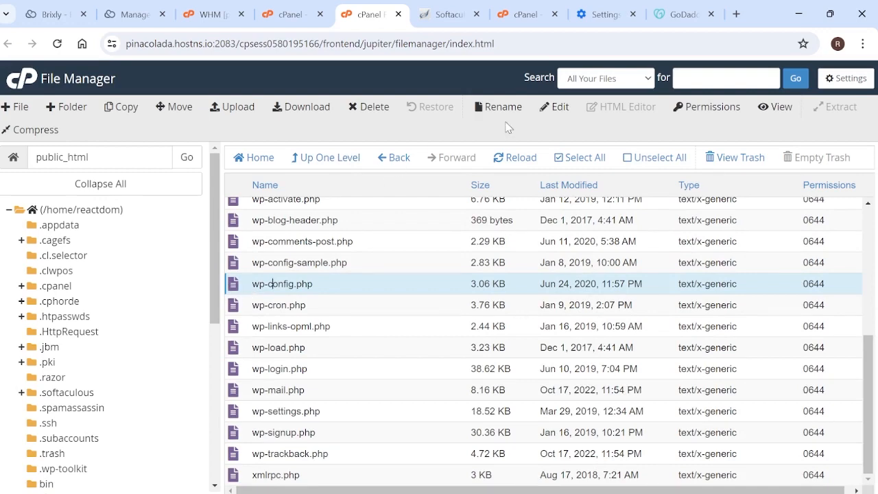
click(554, 107)
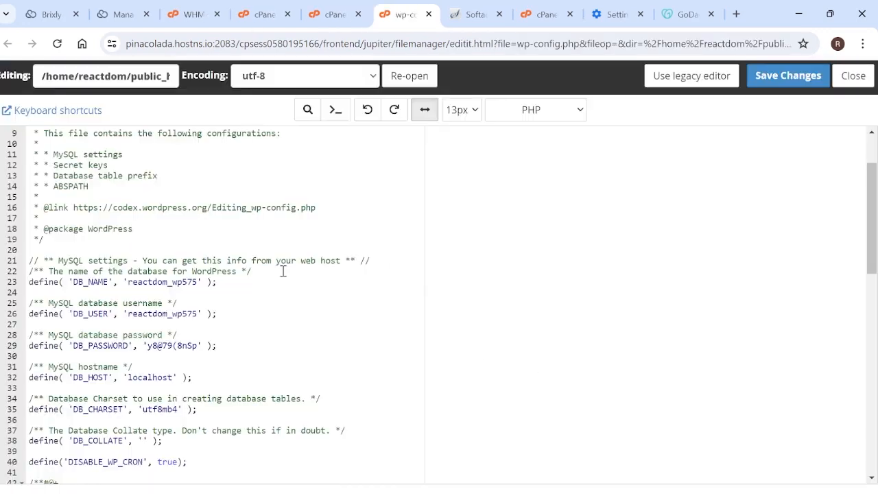
click(286, 272)
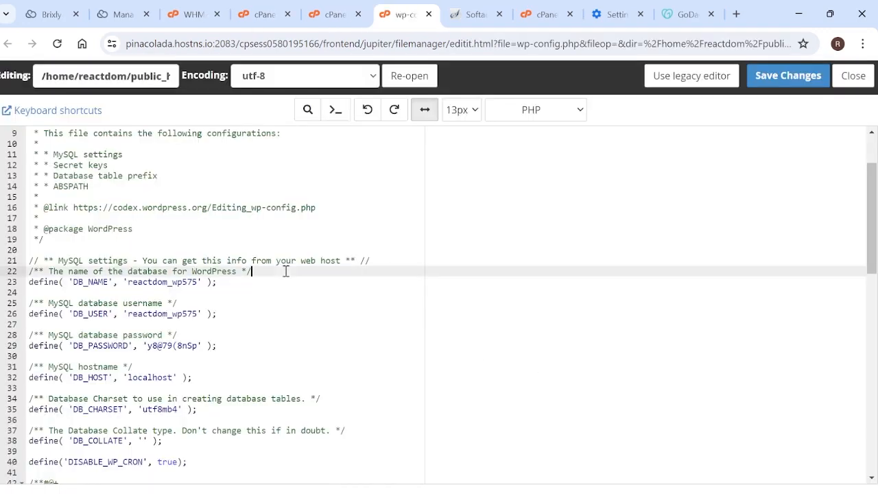
key(Return)
key(Return)
key(Return)
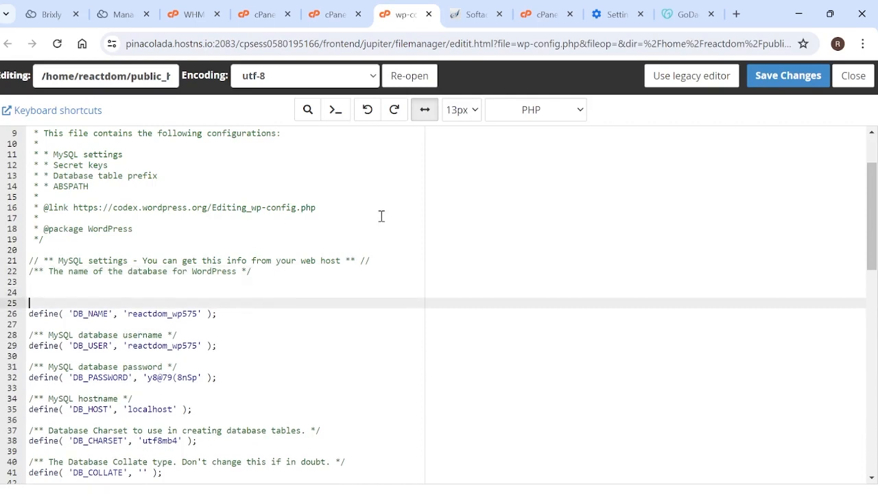
key(Up)
text(define)
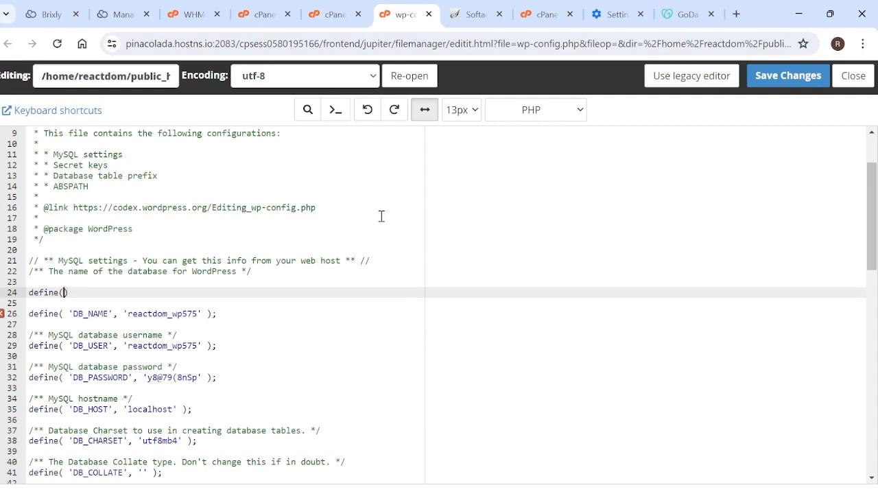
text(define('WP_HOME', 'http://reactdomains.com'); define('WP_SITEURL', 'http://reactdomains.com');)
key(ctrl+s)
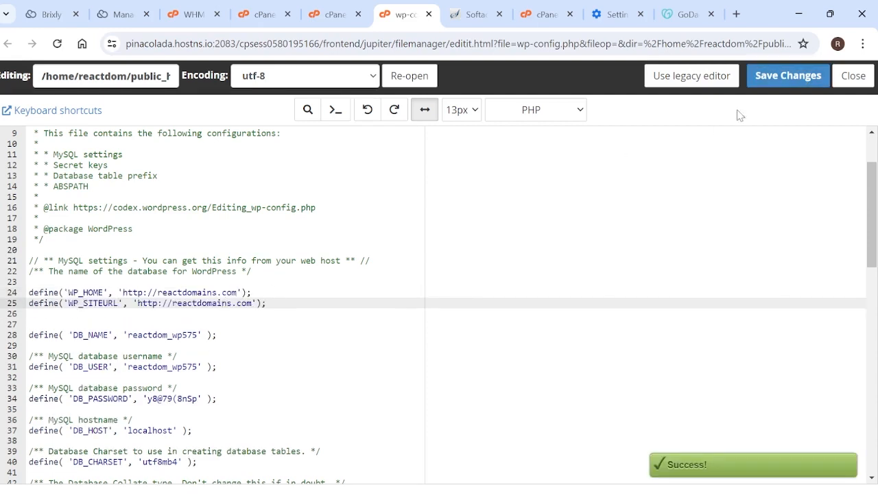
click(782, 78)
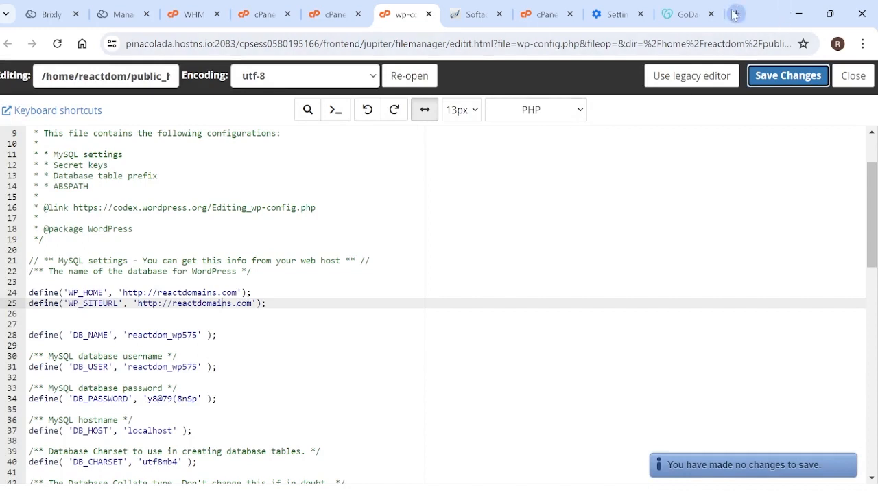
Delete the WP_HOME and WP_SITEURL define lines from wp-config.php and save the file
click(247, 262)
click(290, 310)
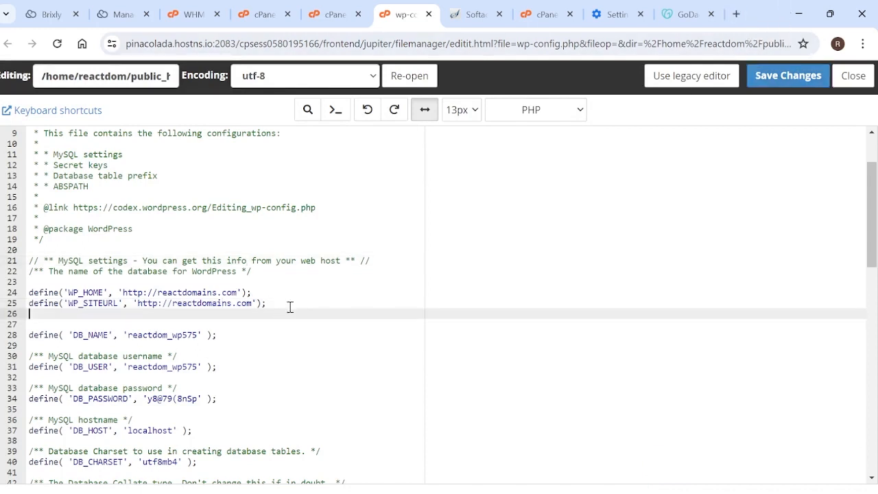
click(266, 303)
drag(266, 302, 8, 293)
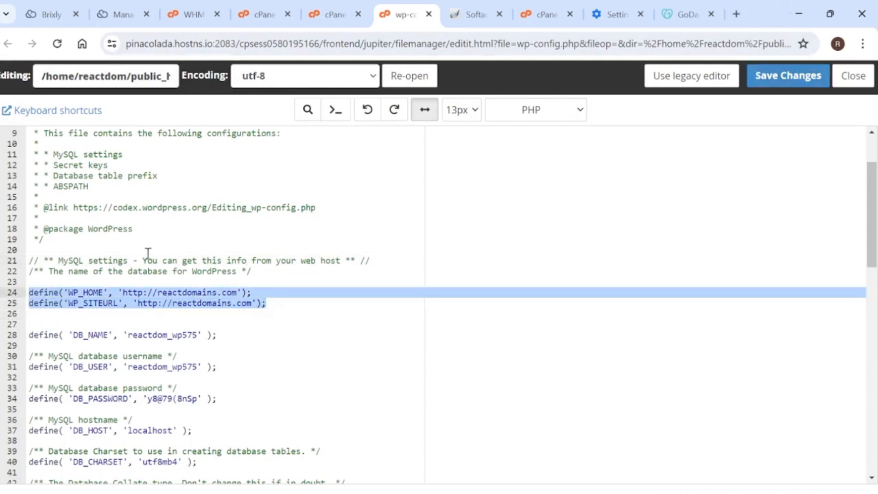
key(BackSpace)
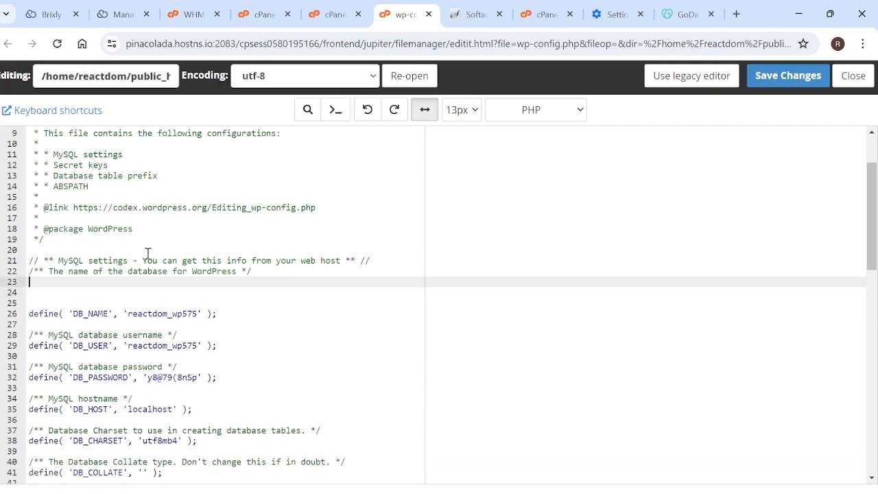
click(780, 77)
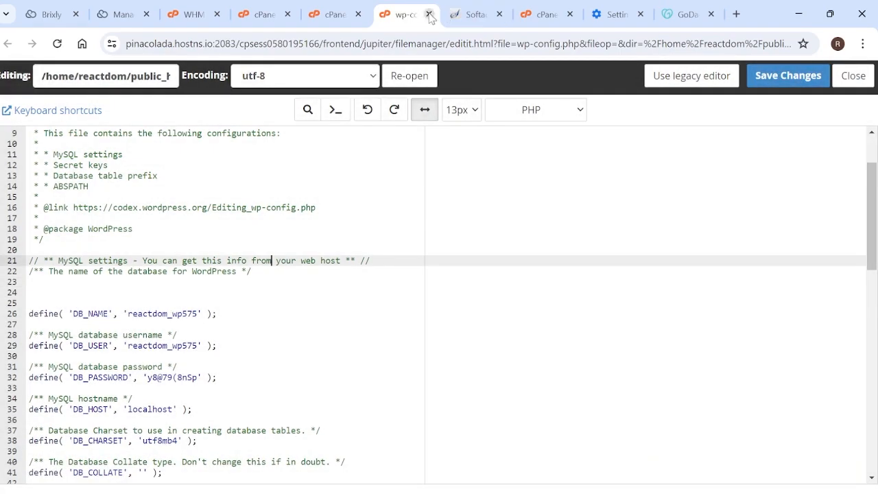
Download a copy of the .htaccess file from the public_html folder in the file manager
click(340, 14)
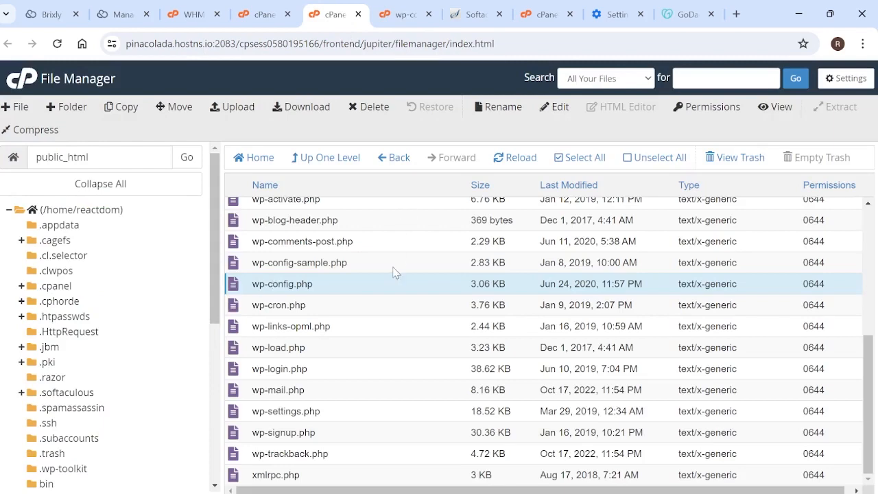
scroll(394, 269, up, 4)
scroll(299, 257, down, 4)
scroll(366, 288, up, 4)
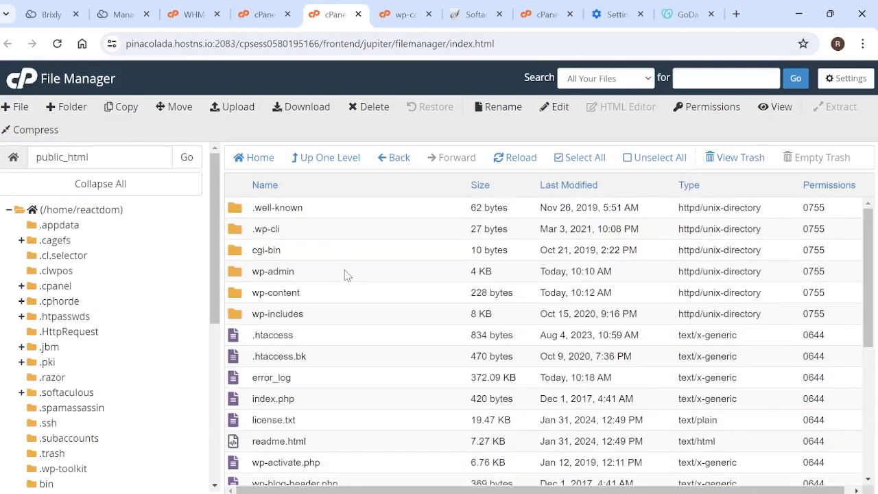
scroll(347, 275, down, 1)
click(273, 266)
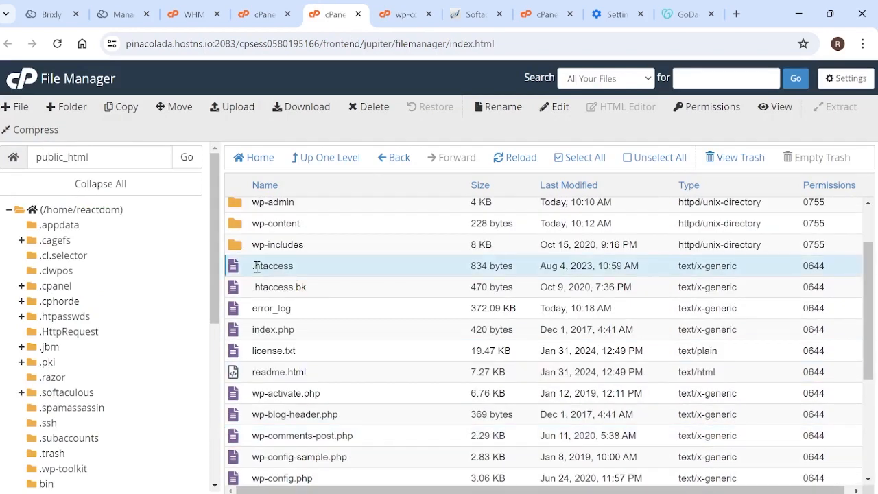
ctrl+click(240, 271)
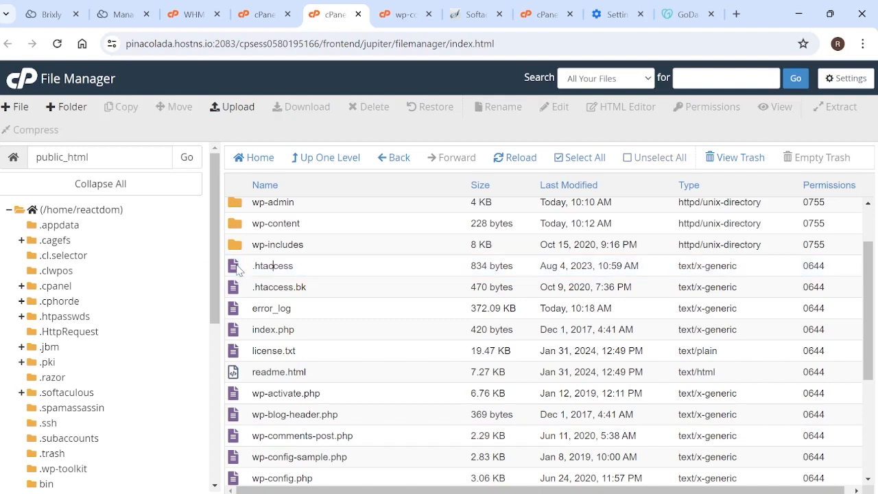
click(234, 270)
right_click(234, 269)
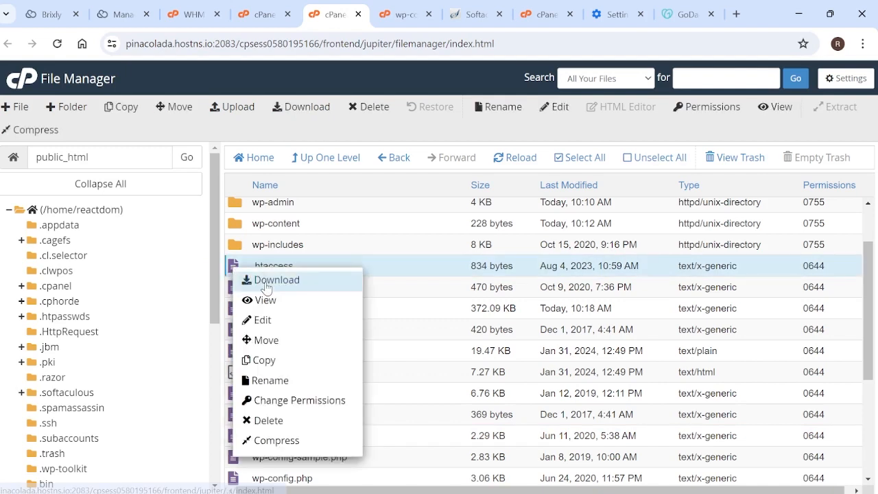
click(274, 280)
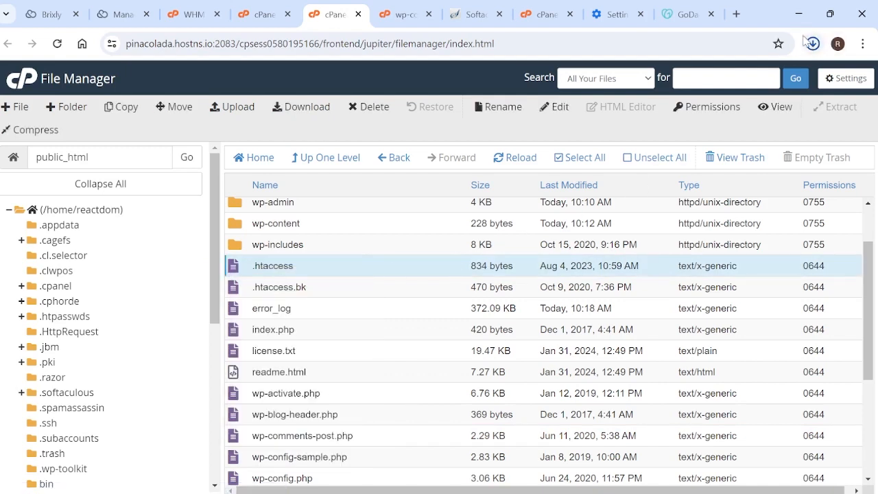
Permanently delete the .htaccess file from public_html, skipping the trash
click(258, 283)
click(244, 272)
right_click(239, 272)
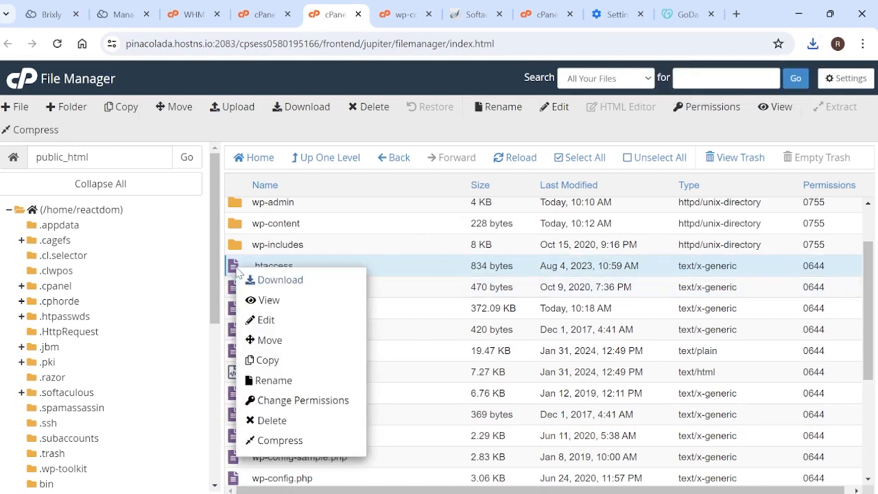
click(300, 422)
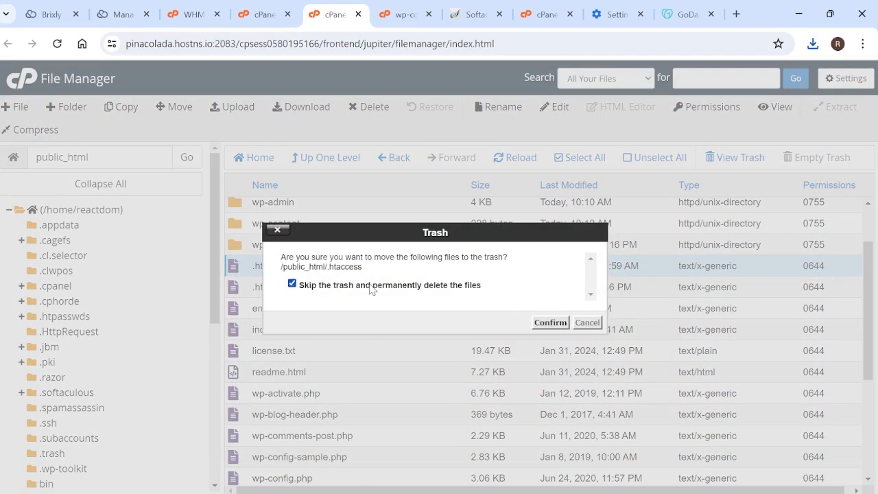
click(550, 324)
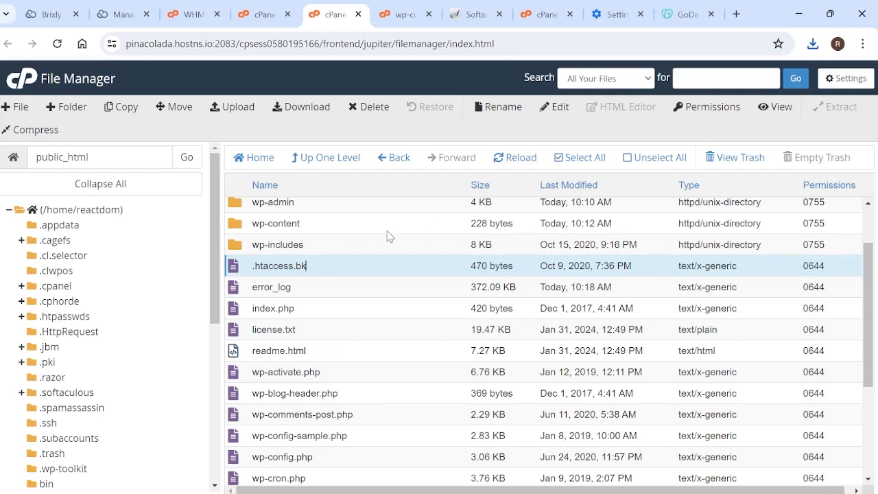
Log in to Cloudflare and open the SSL/TLS encryption overview for travelsnippet.com
key(ctrl+Tab)
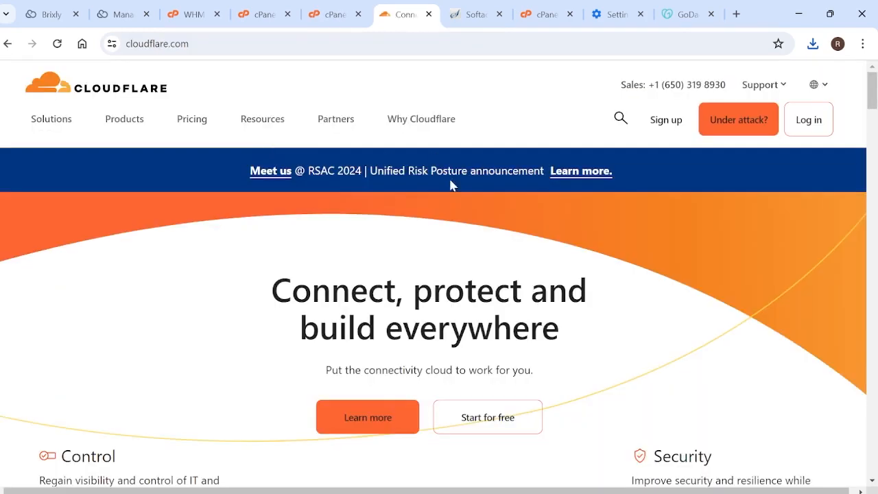
click(811, 125)
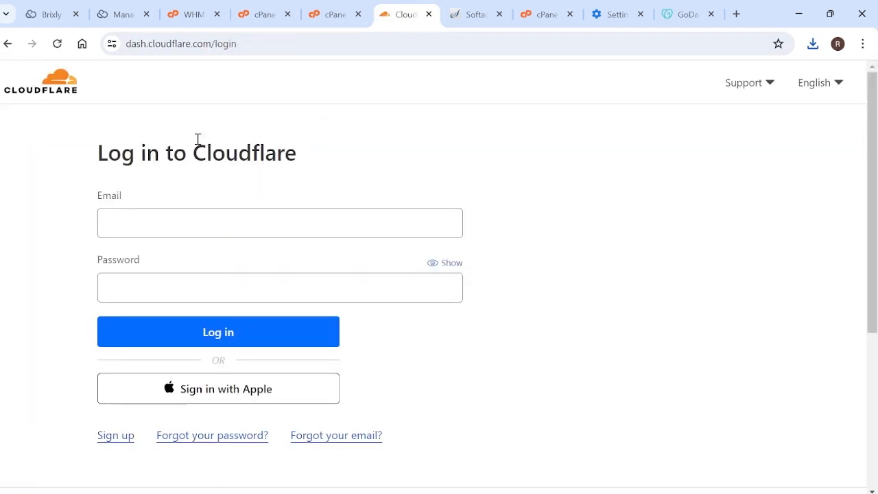
click(142, 327)
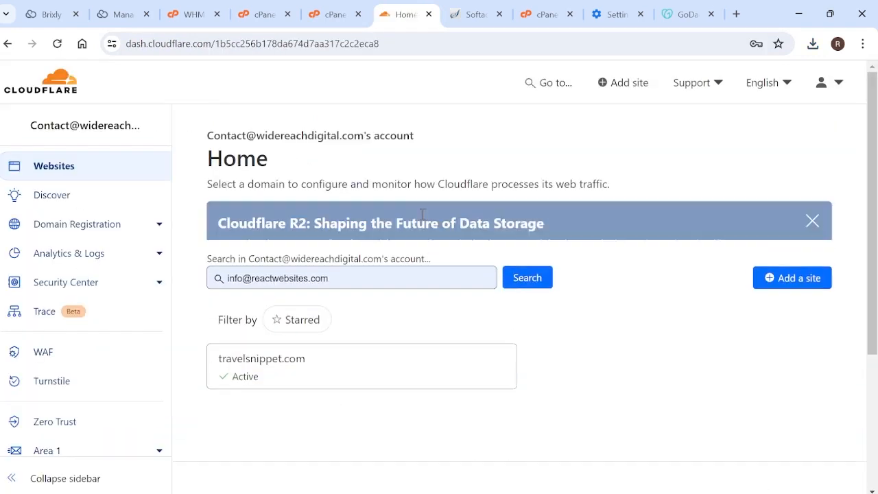
click(339, 408)
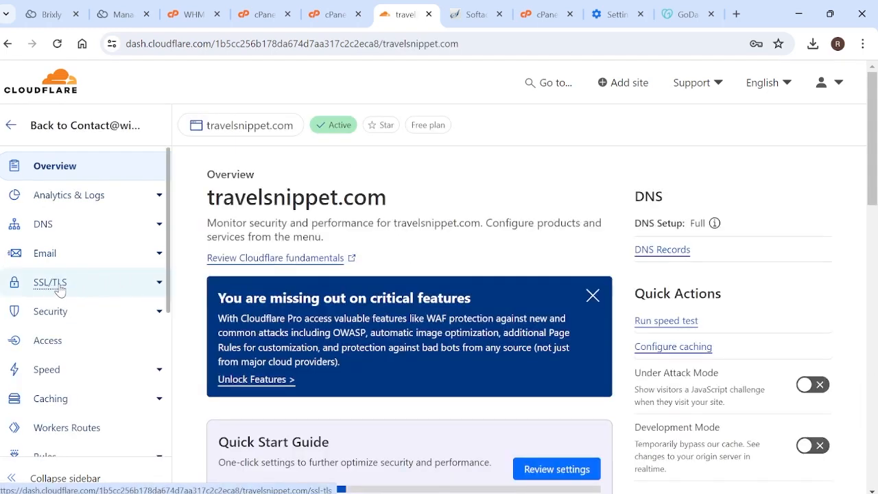
click(60, 291)
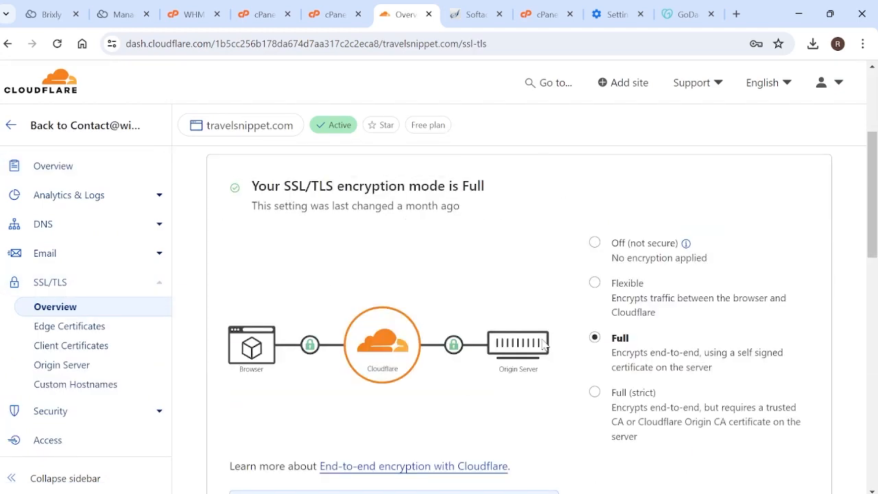